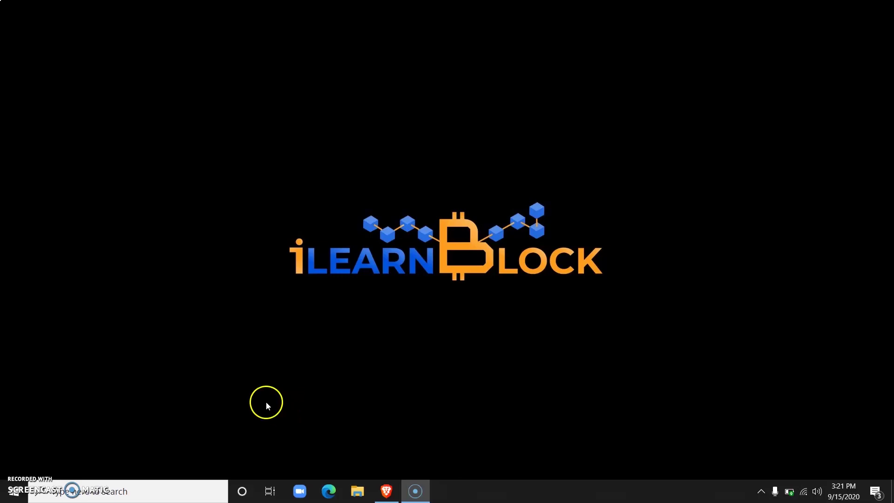
Step: Bring up Binance's Security page showing Identity Verification unverified and a 0 / 4 security score
{"action": "left_click", "coordinate": [388, 493]}
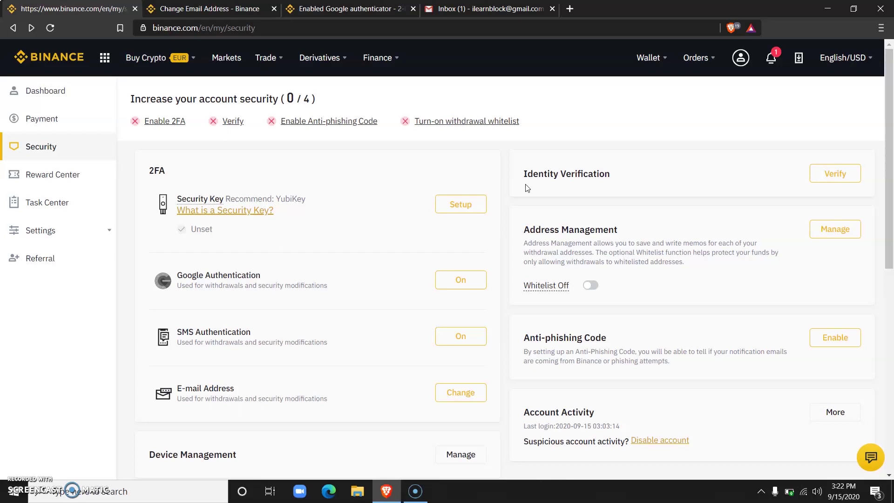
{"action": "left_click", "coordinate": [529, 188]}
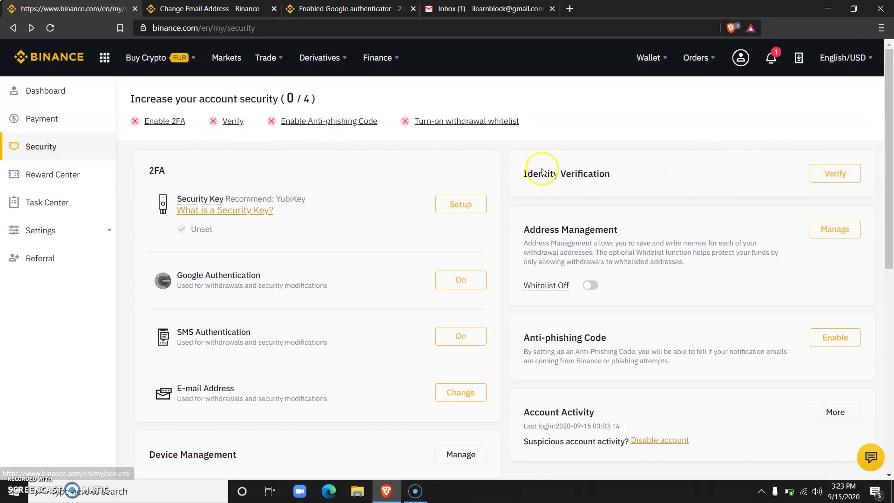
Step: Start personal-details verification and highlight the Nigeria country-of-residence wording in the dialog
{"action": "left_click", "coordinate": [825, 171]}
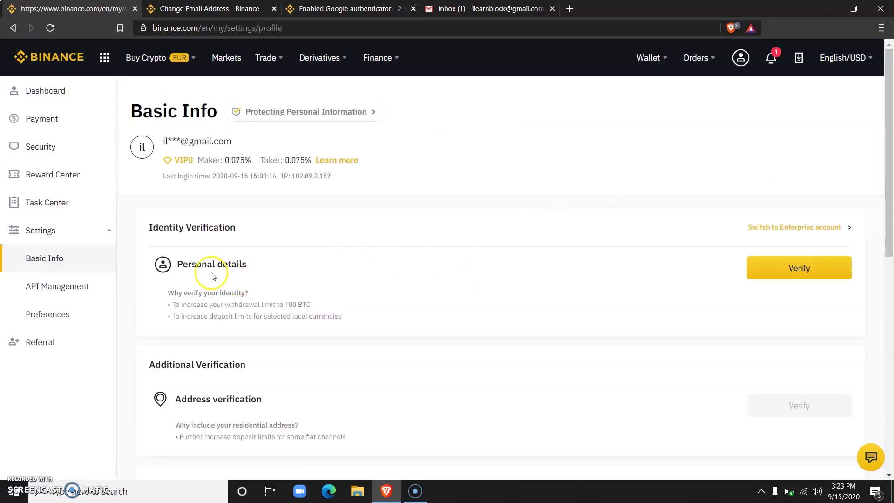
{"action": "left_click", "coordinate": [771, 266]}
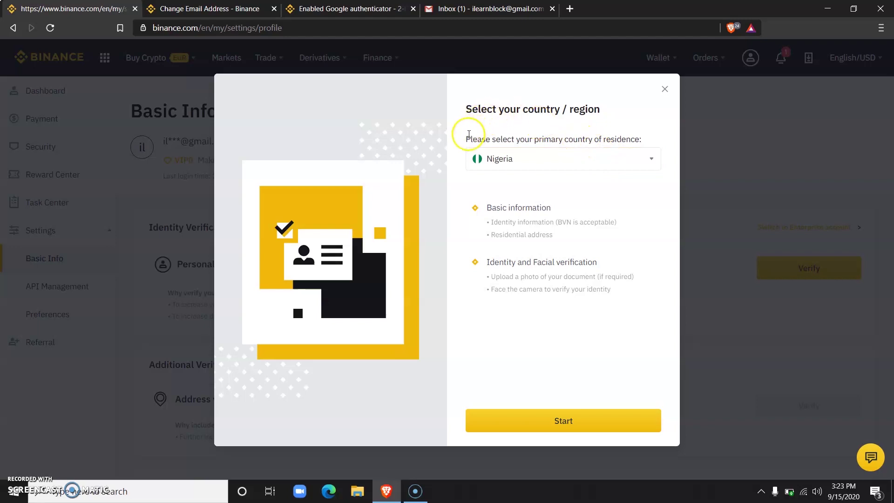
{"action": "left_click_drag", "start_coordinate": [564, 140], "coordinate": [645, 144]}
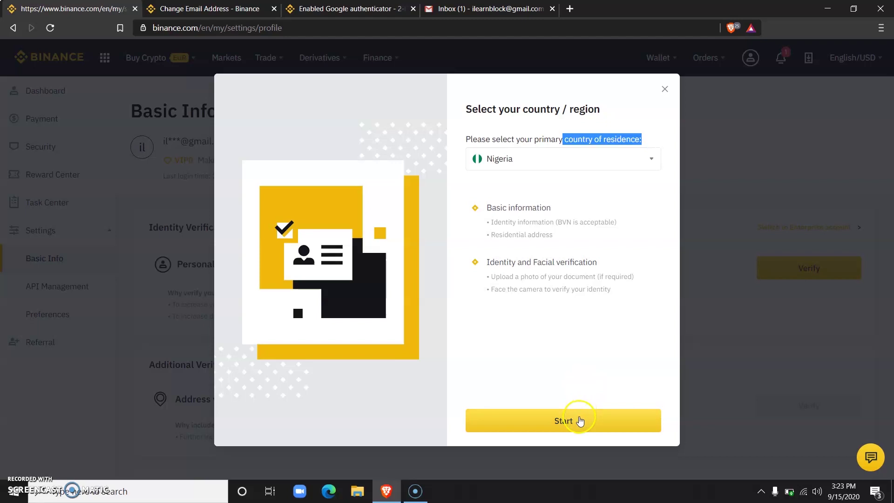
{"action": "left_click", "coordinate": [580, 420]}
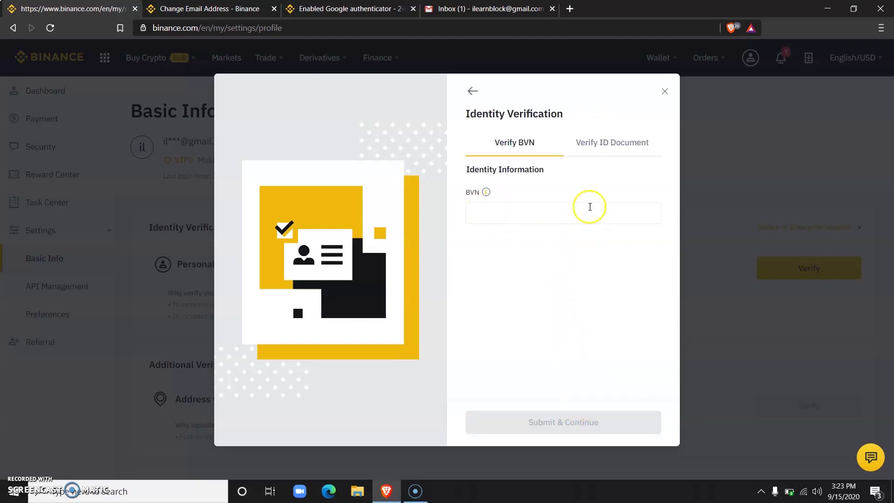
{"action": "left_click", "coordinate": [598, 144]}
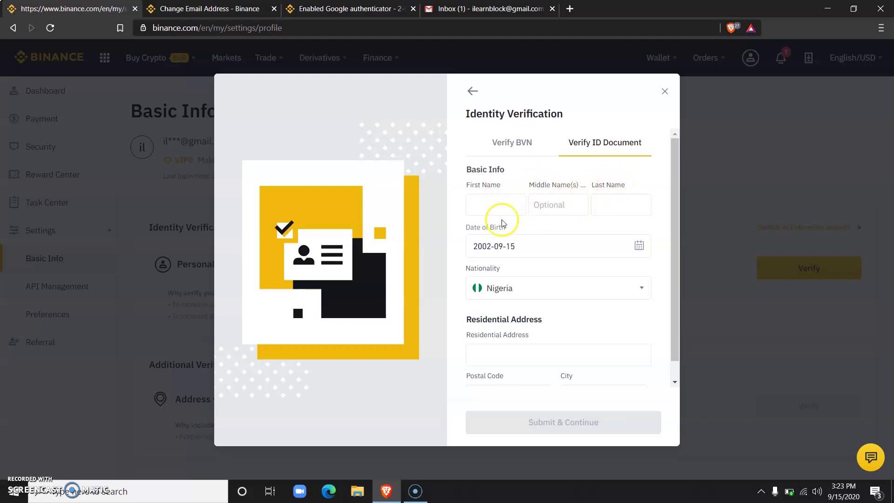
{"action": "scroll", "coordinate": [491, 287], "scroll_direction": "down", "scroll_amount": 1}
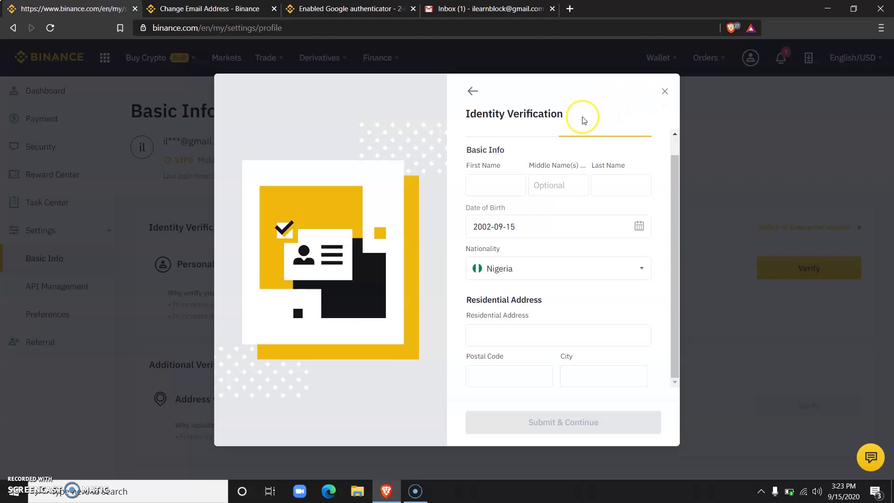
{"action": "left_click", "coordinate": [473, 90]}
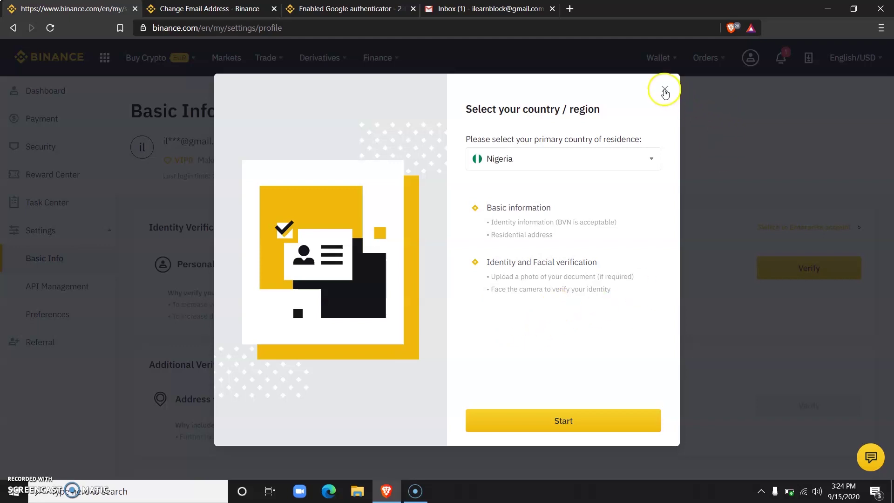
Step: Close the verification dialog and review Basic Info, briefly highlighting the Additional Verification heading
{"action": "left_click", "coordinate": [665, 90]}
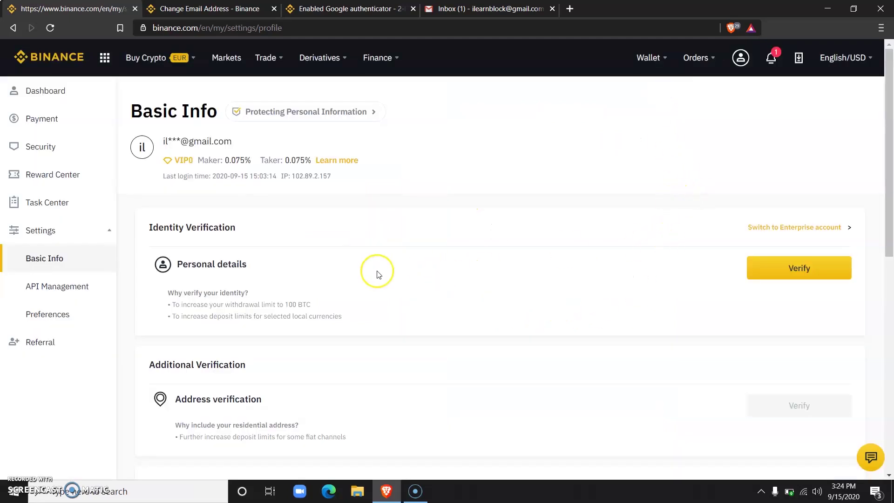
{"action": "scroll", "coordinate": [448, 260], "scroll_direction": "down", "scroll_amount": 2}
{"action": "scroll", "coordinate": [451, 260], "scroll_direction": "up", "scroll_amount": 2}
{"action": "scroll", "coordinate": [454, 269], "scroll_direction": "down", "scroll_amount": 3}
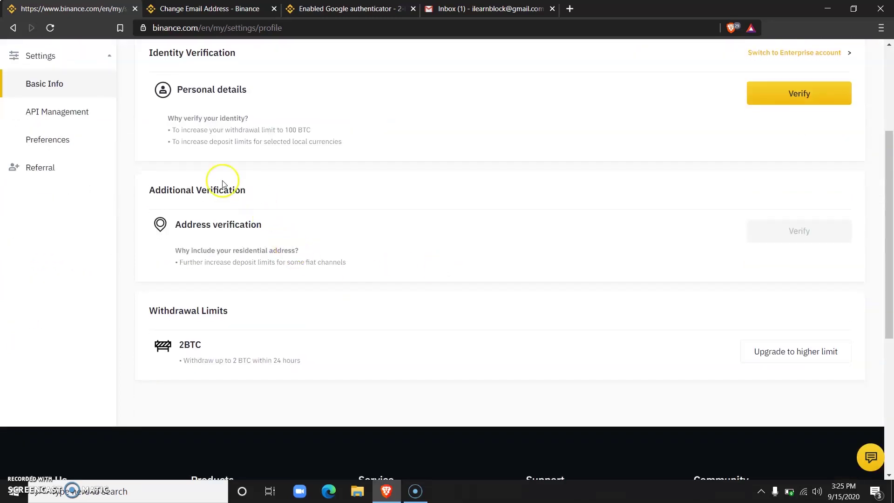
{"action": "left_click_drag", "start_coordinate": [151, 190], "coordinate": [246, 191]}
{"action": "scroll", "coordinate": [268, 228], "scroll_direction": "up", "scroll_amount": 2}
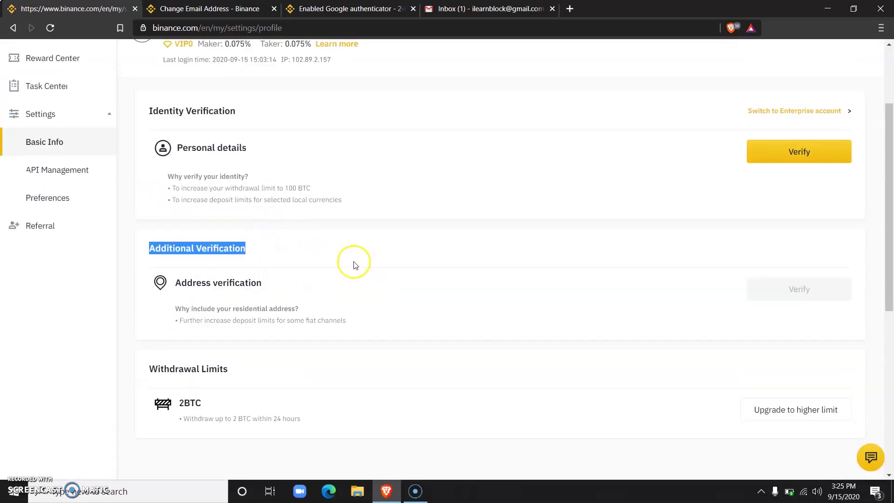
{"action": "scroll", "coordinate": [344, 264], "scroll_direction": "up", "scroll_amount": 1}
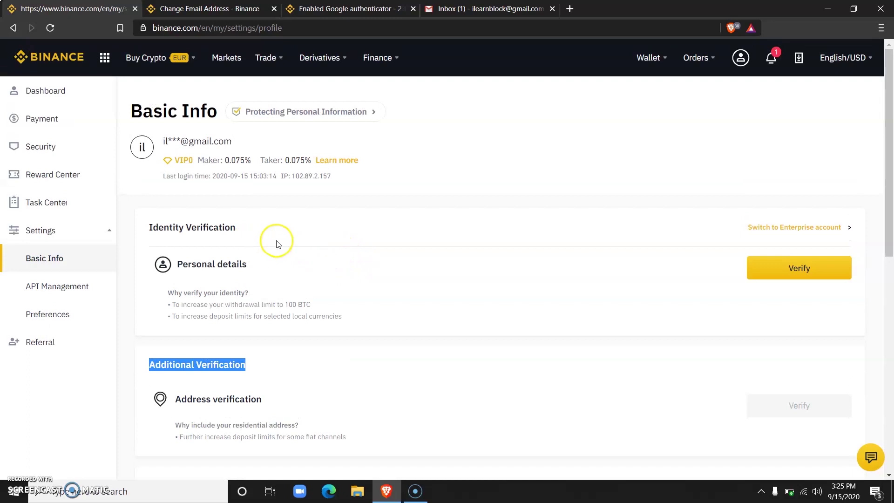
{"action": "left_click", "coordinate": [396, 208]}
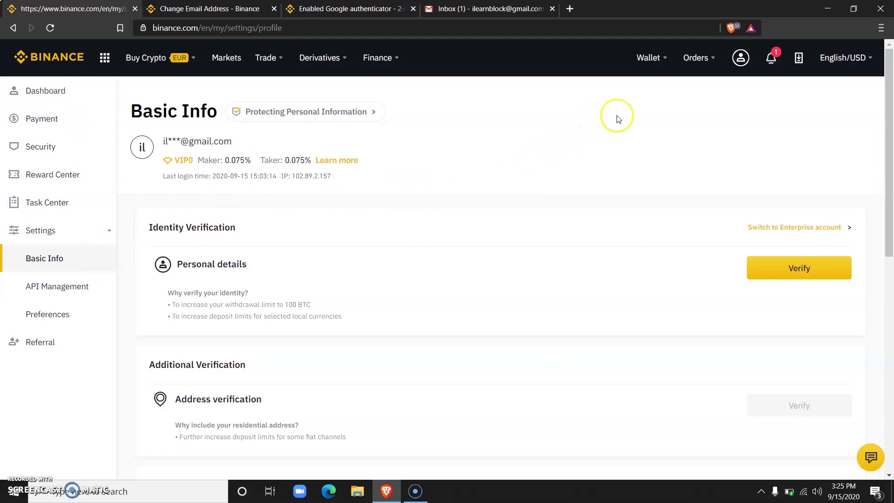
Step: Open the Spot wallet from the Wallet menu and scroll through the zero-balance coin list
{"action": "mouse_move", "coordinate": [657, 64]}
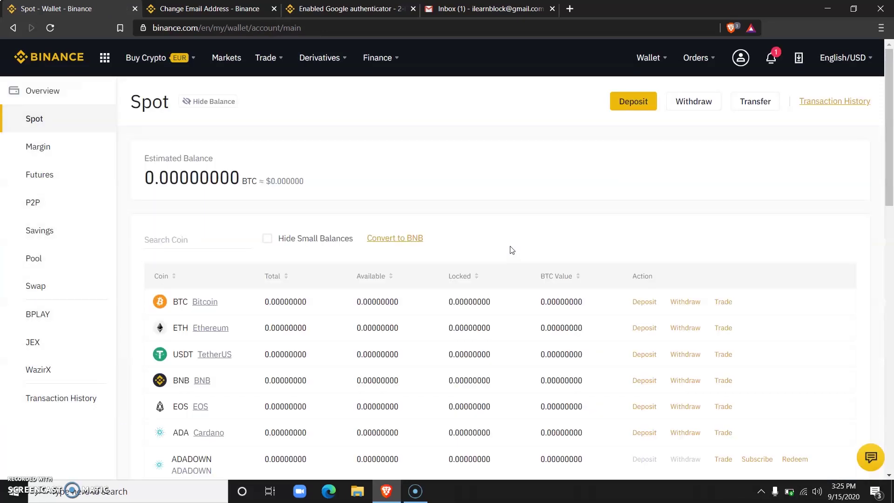
{"action": "scroll", "coordinate": [487, 257], "scroll_direction": "down", "scroll_amount": 3}
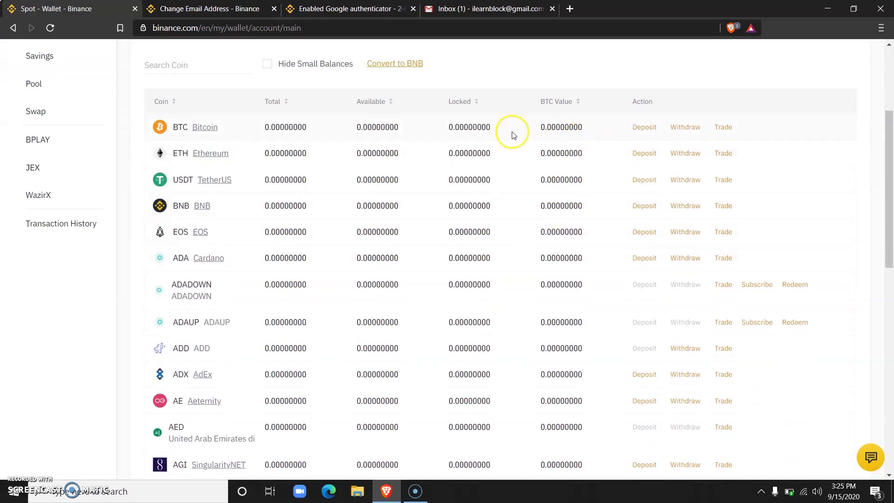
{"action": "scroll", "coordinate": [481, 179], "scroll_direction": "up", "scroll_amount": 2}
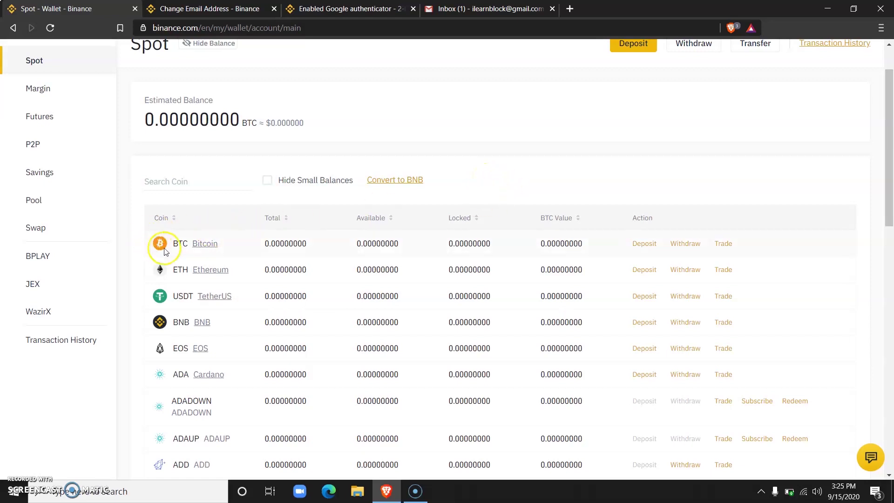
{"action": "left_click", "coordinate": [646, 245]}
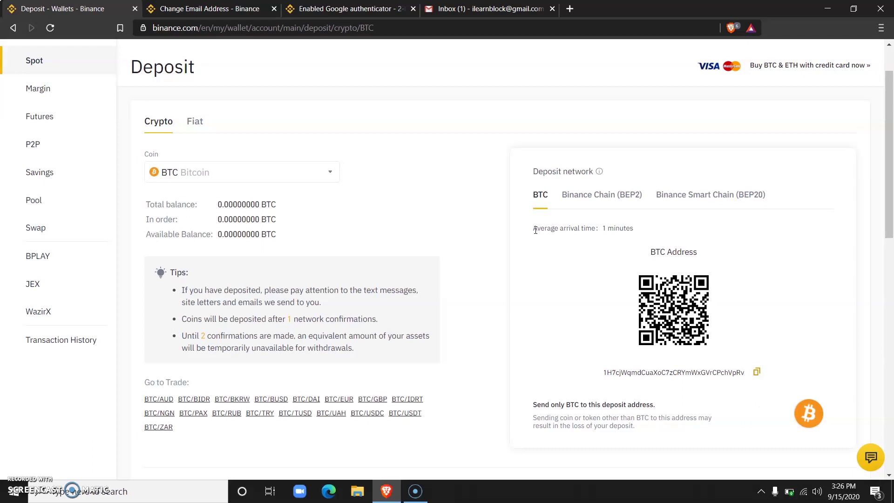
{"action": "left_click", "coordinate": [519, 235]}
{"action": "mouse_move", "coordinate": [604, 372]}
{"action": "left_mouse_down"}
{"action": "mouse_move", "coordinate": [623, 374]}
{"action": "mouse_move", "coordinate": [605, 377]}
{"action": "left_mouse_up"}
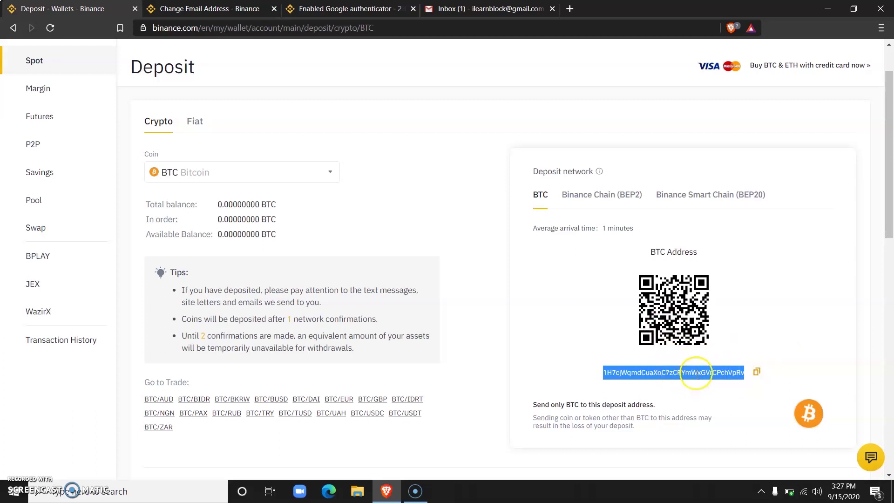
{"action": "left_click", "coordinate": [711, 355]}
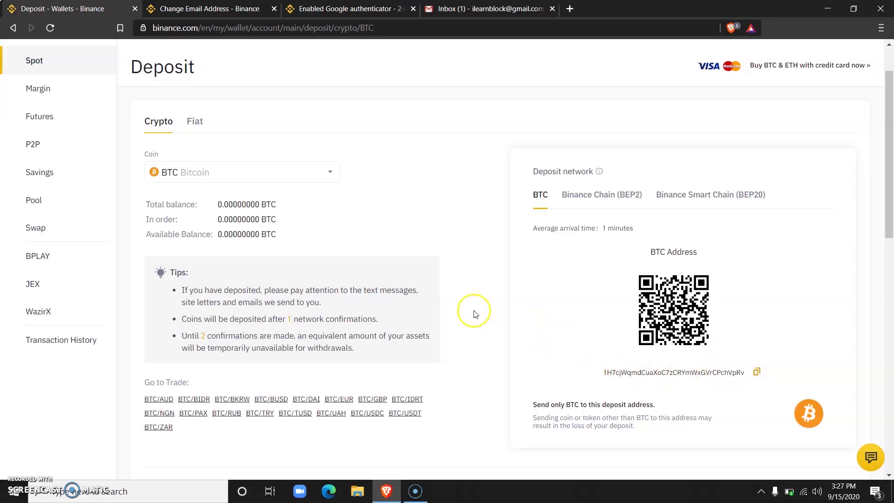
{"action": "scroll", "coordinate": [485, 307], "scroll_direction": "up", "scroll_amount": 1}
{"action": "scroll", "coordinate": [485, 307], "scroll_direction": "up", "scroll_amount": 2}
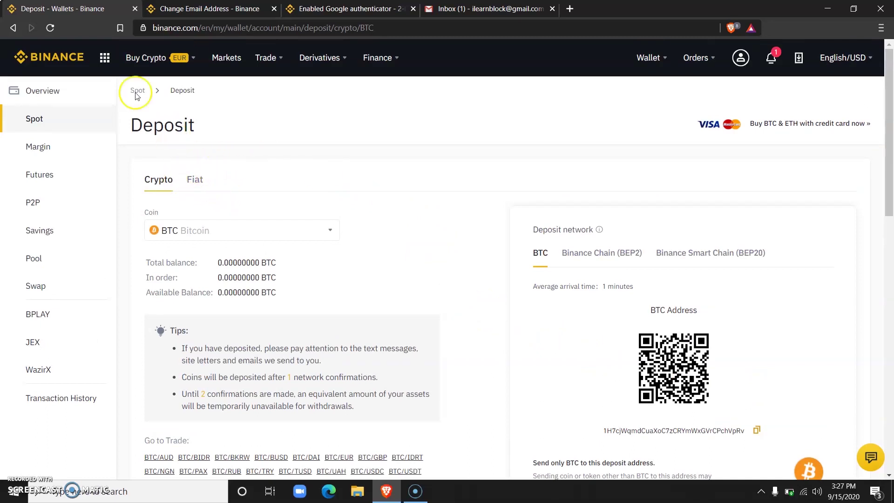
Step: Return to the Spot wallet and pick out the ETH coin entry
{"action": "left_click", "coordinate": [14, 28]}
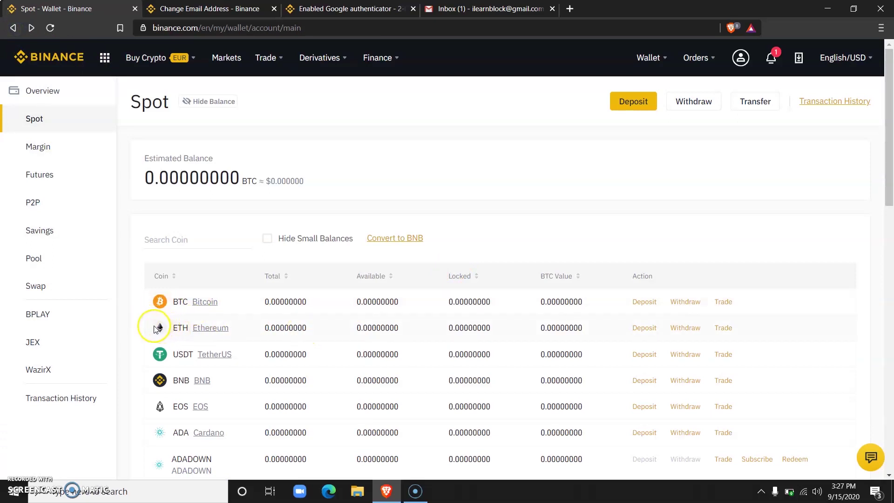
{"action": "double_click", "coordinate": [182, 329]}
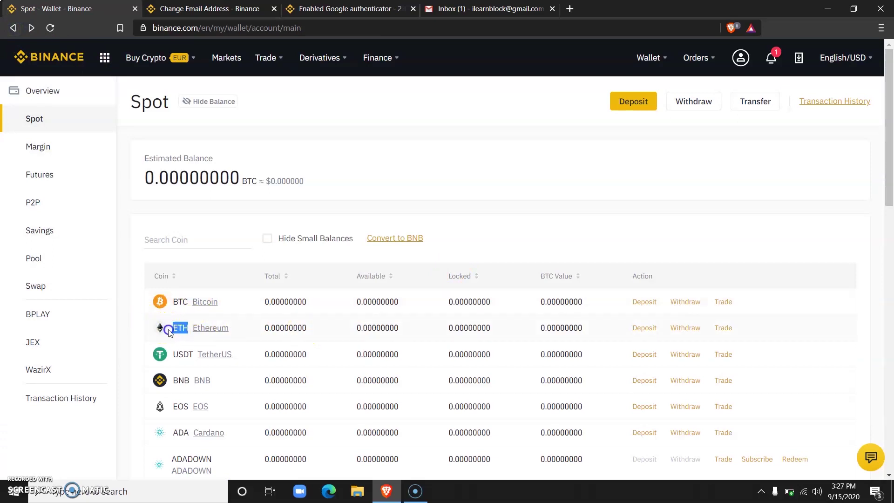
{"action": "left_click", "coordinate": [644, 329]}
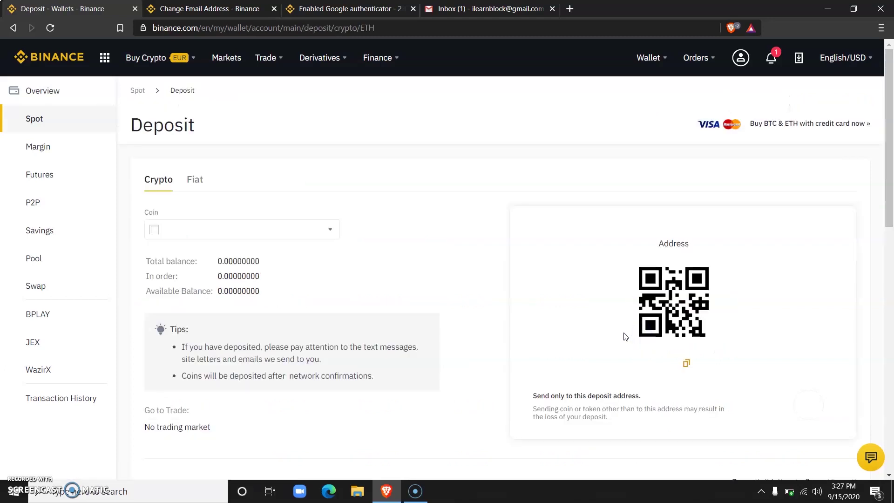
{"action": "scroll", "coordinate": [627, 391], "scroll_direction": "down", "scroll_amount": 3}
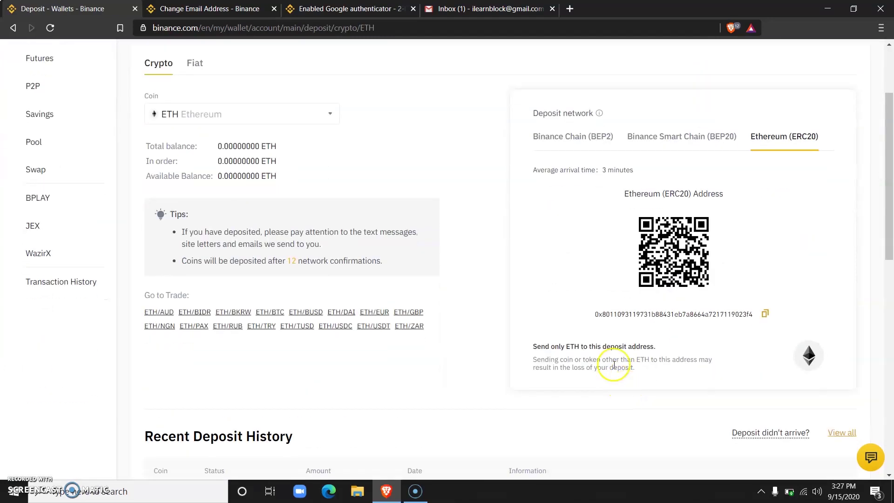
{"action": "left_click_drag", "start_coordinate": [753, 314], "coordinate": [615, 314]}
{"action": "left_click", "coordinate": [594, 316]}
{"action": "left_click_drag", "start_coordinate": [596, 314], "coordinate": [761, 316]}
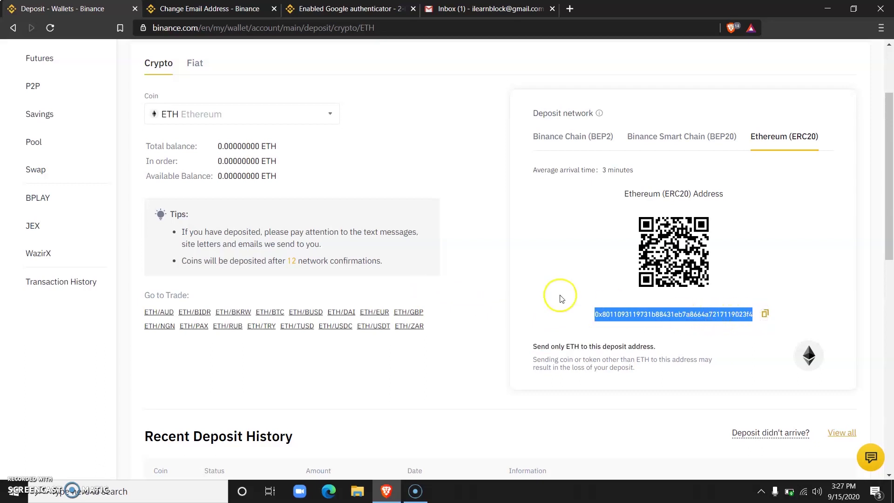
{"action": "scroll", "coordinate": [582, 300], "scroll_direction": "up", "scroll_amount": 2}
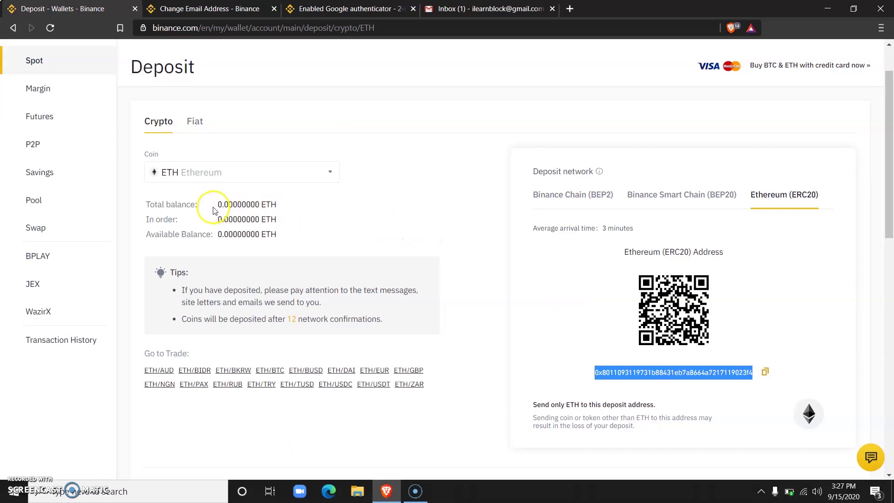
{"action": "left_click_drag", "start_coordinate": [218, 205], "coordinate": [261, 204]}
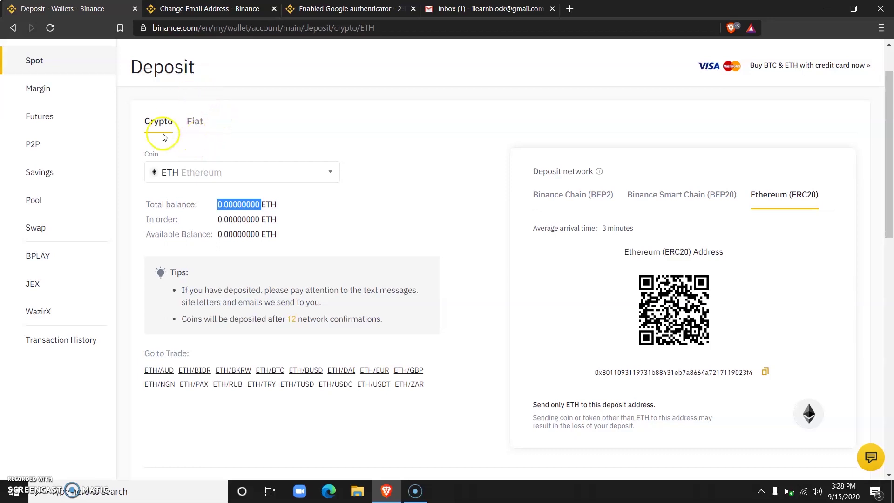
Step: Switch to Fiat deposits with EUR via SEPA and highlight the 500 EUR Identity Verification prompt
{"action": "left_click", "coordinate": [195, 122]}
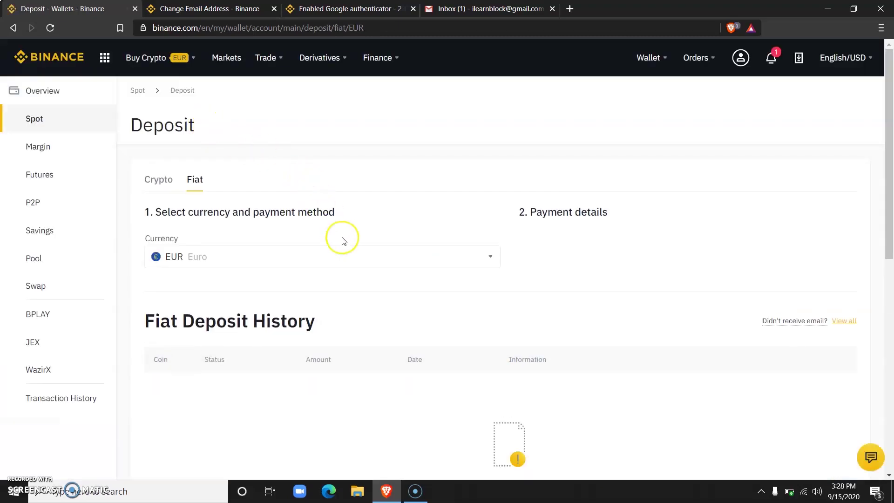
{"action": "scroll", "coordinate": [343, 241], "scroll_direction": "down", "scroll_amount": 1}
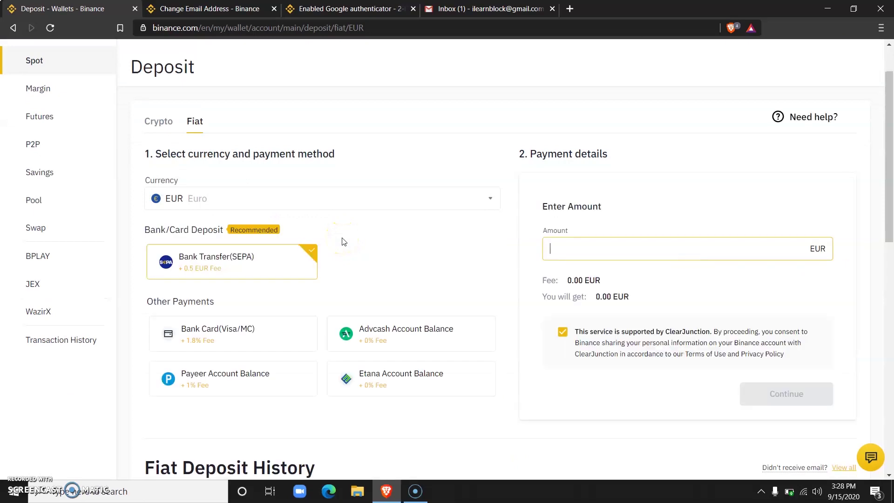
{"action": "scroll", "coordinate": [342, 241], "scroll_direction": "down", "scroll_amount": 1}
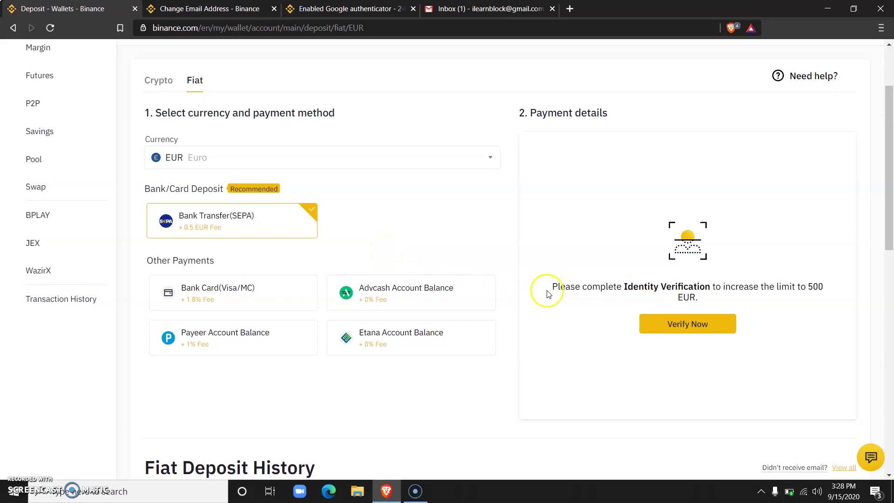
{"action": "left_click_drag", "start_coordinate": [552, 288], "coordinate": [813, 305]}
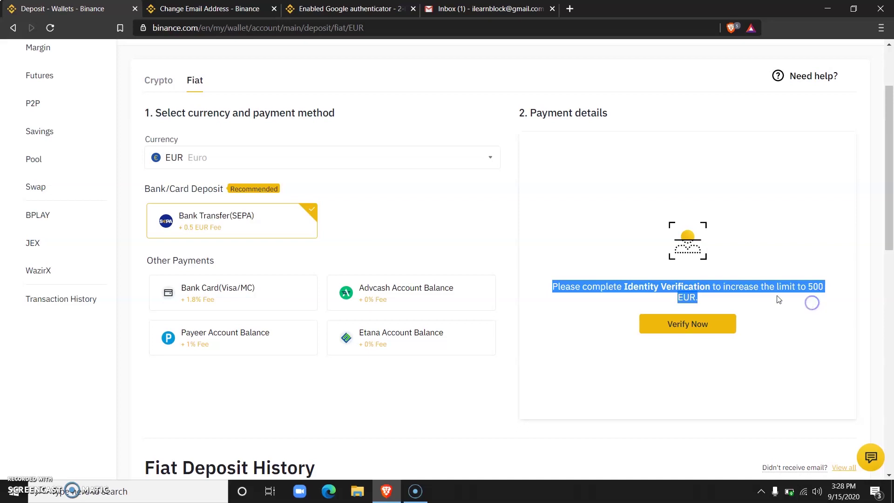
Step: Search 'ngn' in the currency list and choose NGN Nigerian Naira as the deposit currency
{"action": "left_click", "coordinate": [465, 156]}
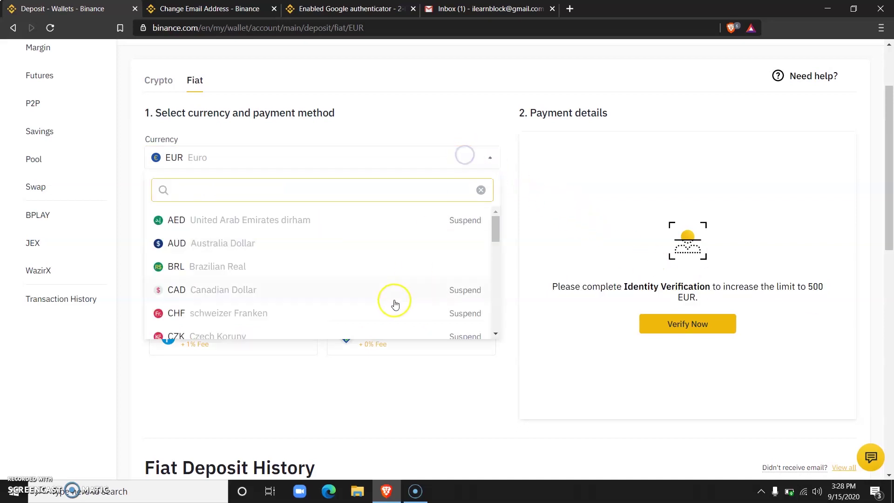
{"action": "left_click", "coordinate": [408, 189]}
{"action": "type", "text": "n"}
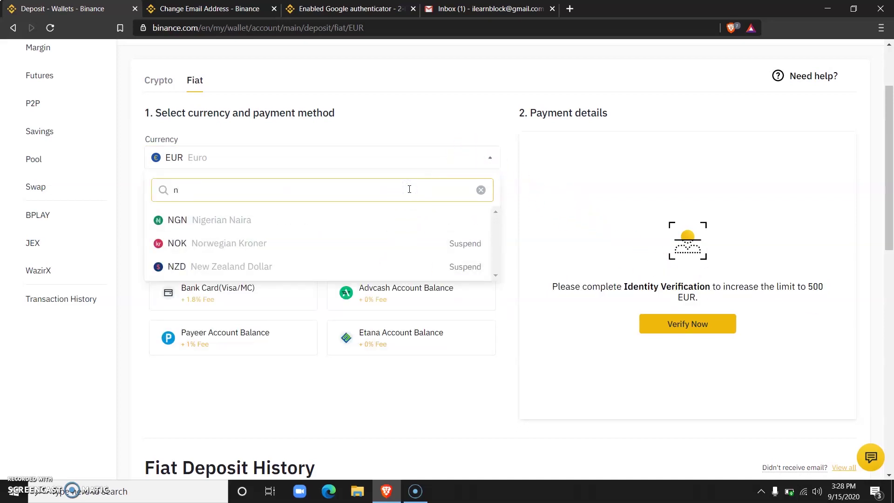
{"action": "type", "text": "gn"}
{"action": "left_click", "coordinate": [397, 218]}
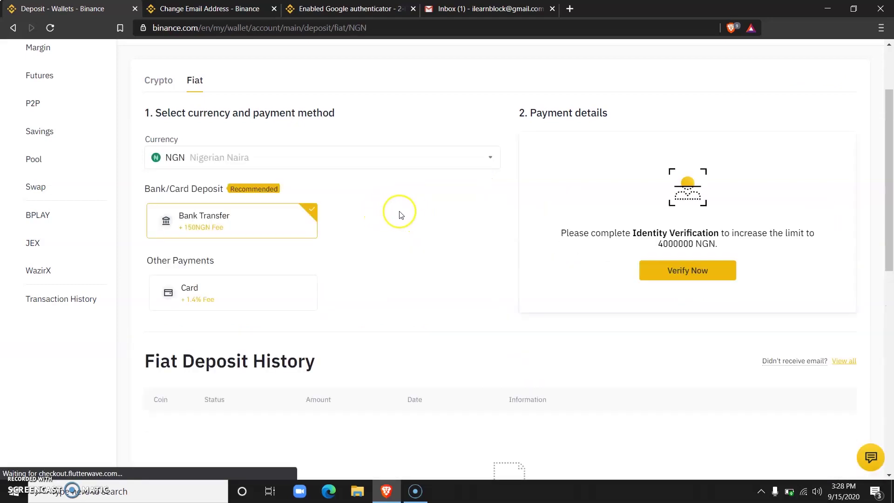
{"action": "scroll", "coordinate": [508, 246], "scroll_direction": "up", "scroll_amount": 2}
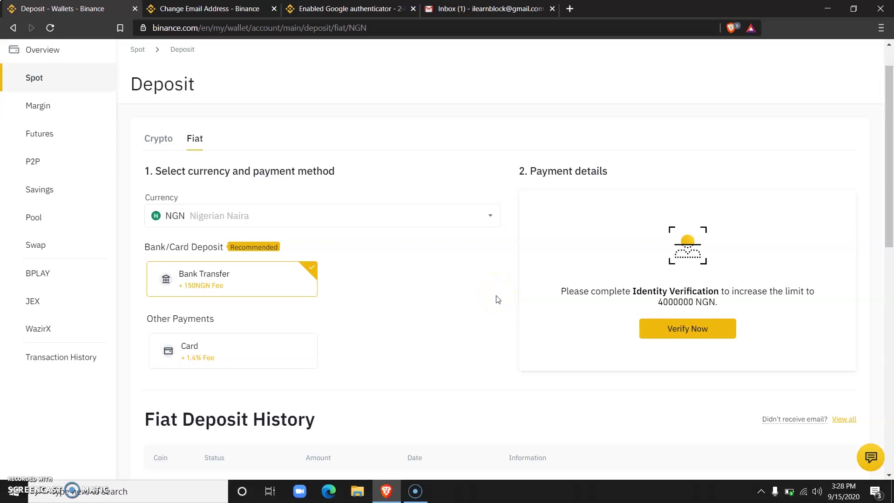
{"action": "scroll", "coordinate": [498, 299], "scroll_direction": "up", "scroll_amount": 1}
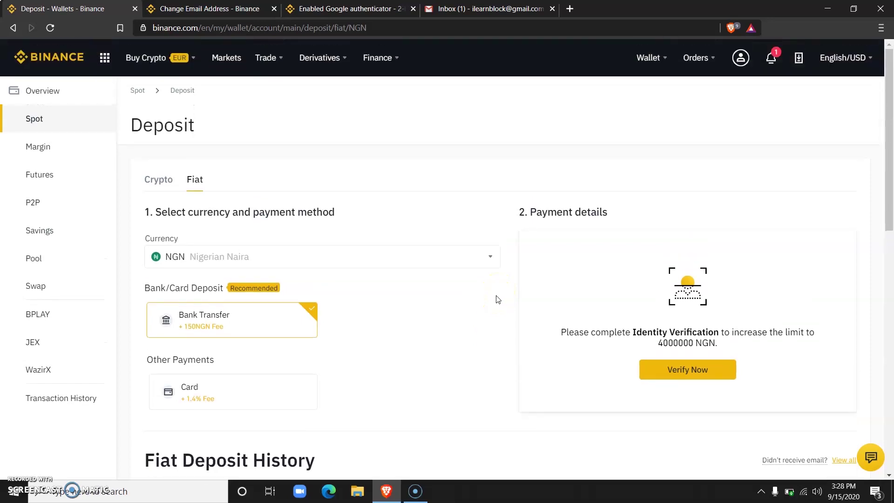